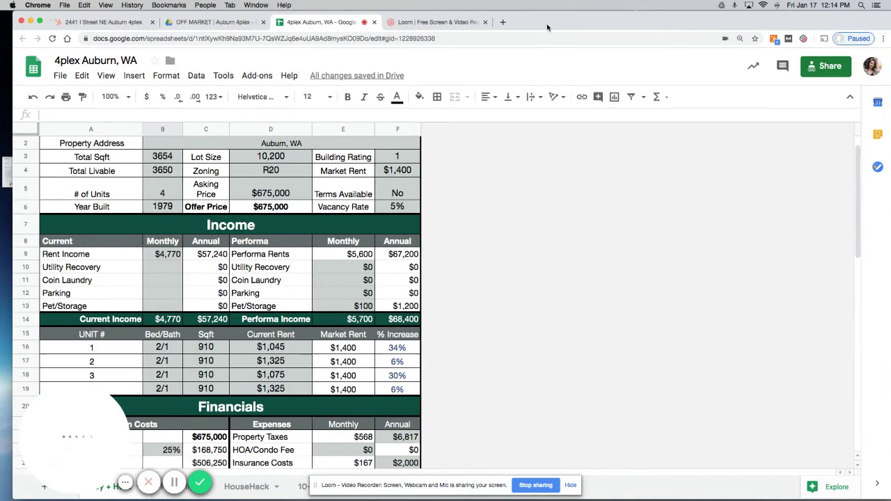
Select the Bed/Bath and Sqft figures for units 1–4.
scroll(262, 192, up, 1)
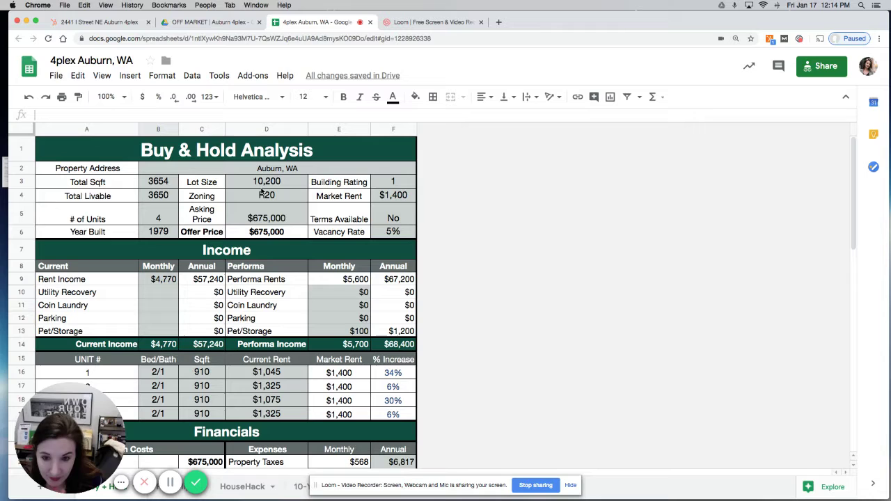
scroll(263, 192, down, 3)
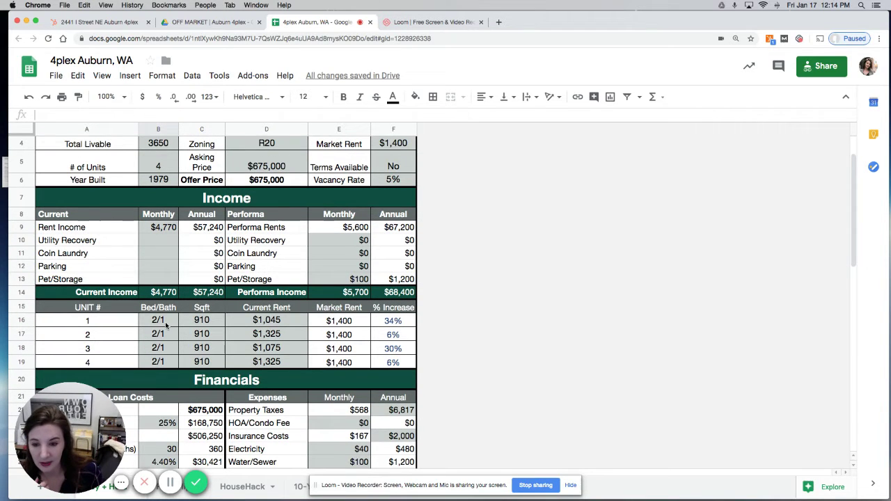
drag(160, 322, 207, 367)
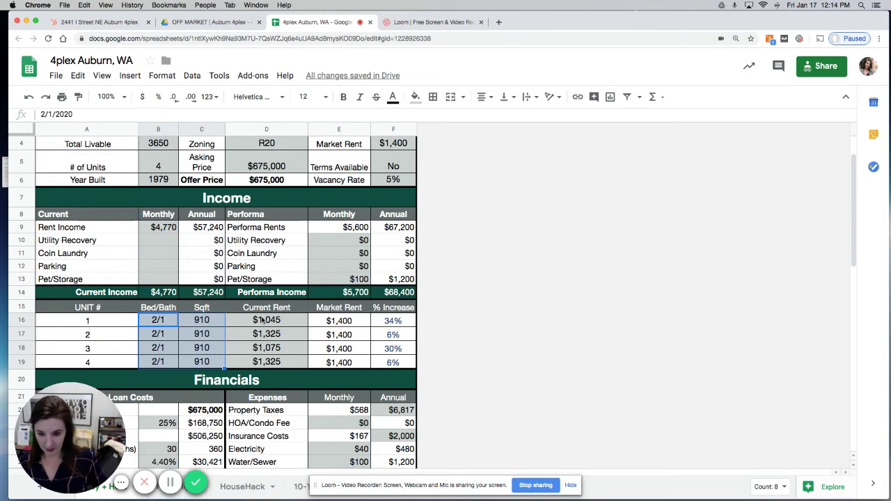
Total the four units' current and market rents, then view the Rentometer report showing $1,385 average rent.
drag(262, 320, 291, 366)
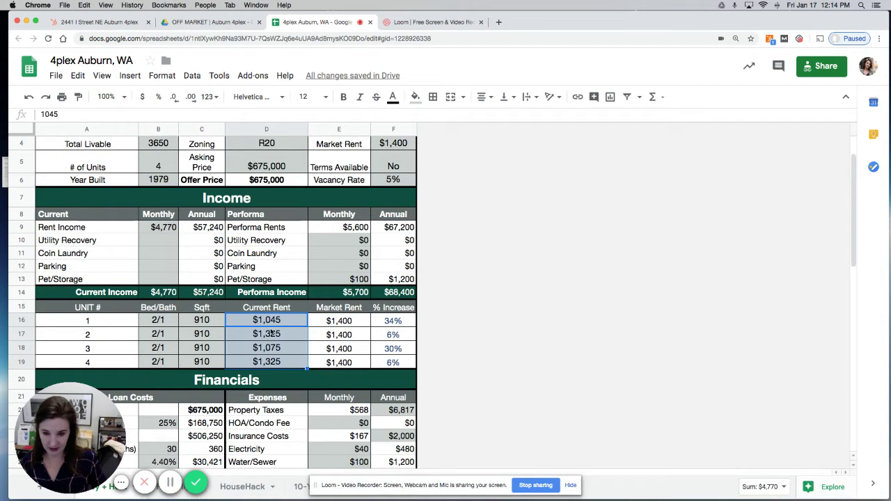
drag(347, 320, 343, 363)
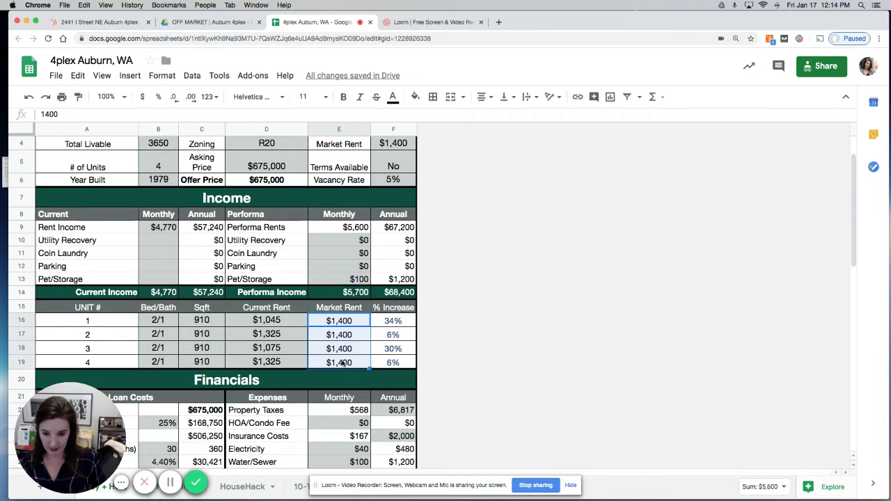
click(199, 23)
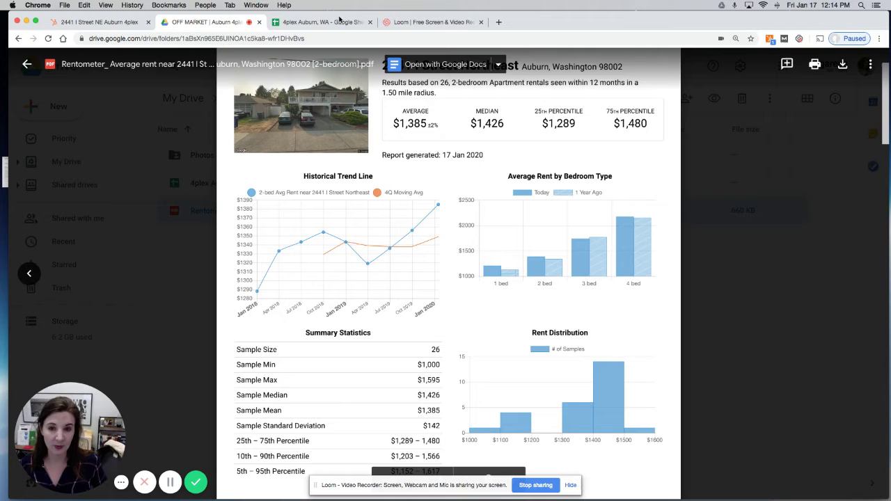
Return to the 4plex Auburn analysis and select cells B30:C30 in the Financials section.
click(299, 22)
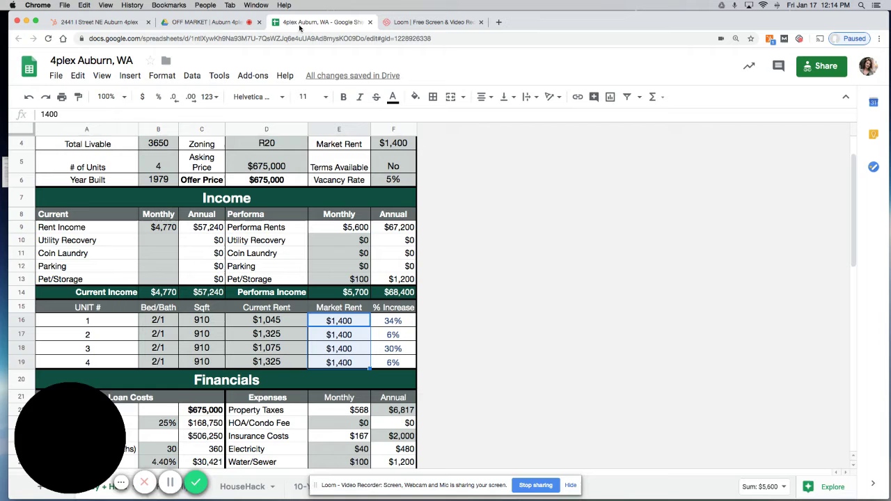
scroll(234, 355, down, 3)
scroll(234, 354, down, 1)
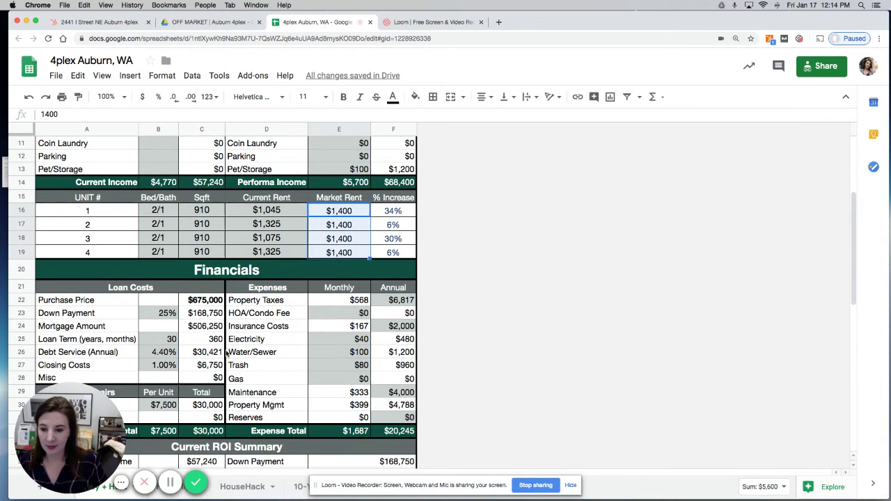
drag(174, 409, 208, 410)
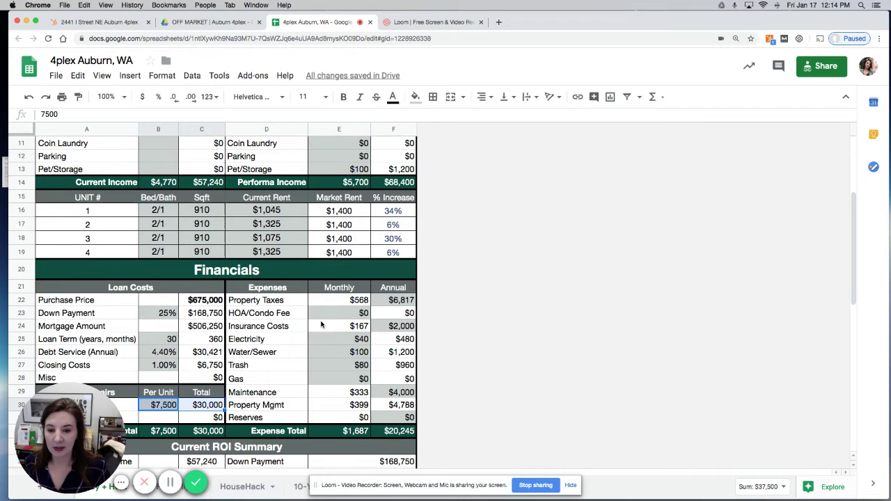
scroll(313, 341, down, 1)
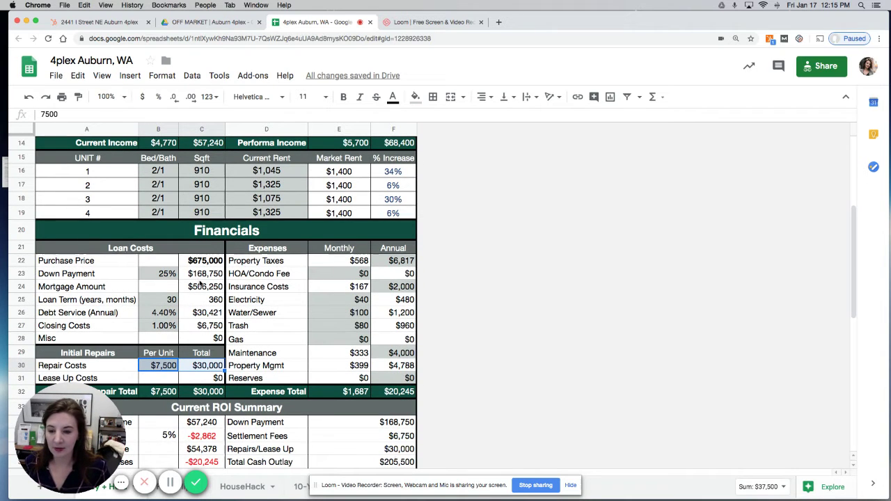
Check the 4.40% loan rate, the Property Taxes amounts and the Electricity-through-Gas utility total.
click(160, 313)
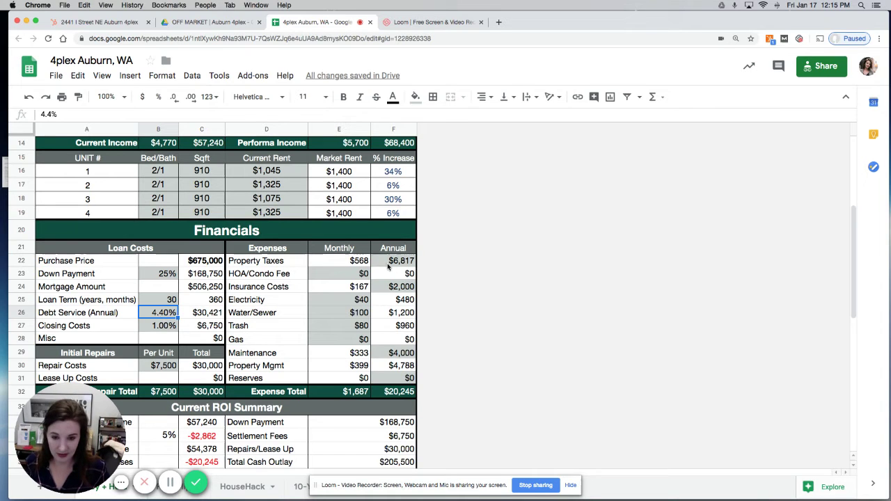
drag(376, 261, 336, 263)
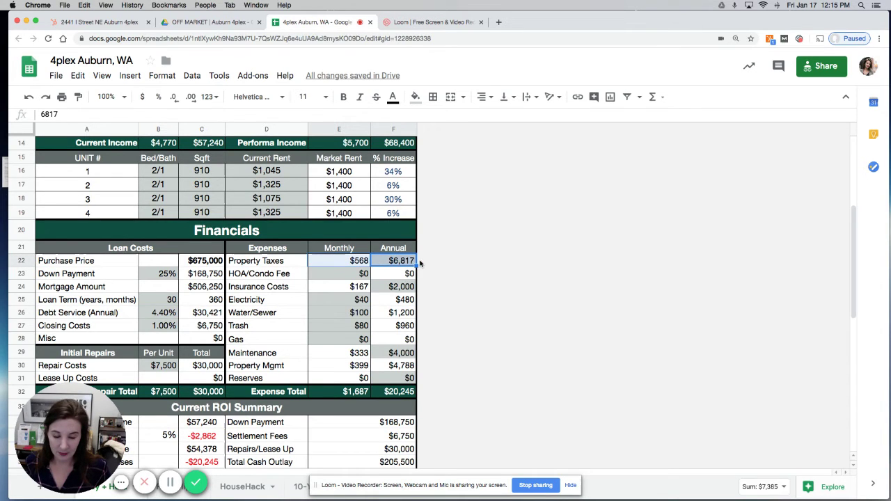
click(362, 300)
shift+click(363, 338)
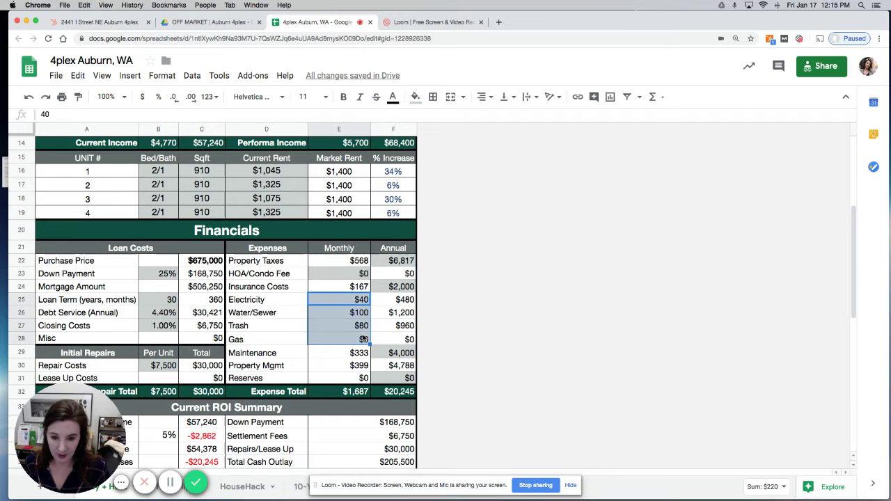
scroll(363, 339, up, 2)
scroll(362, 339, up, 1)
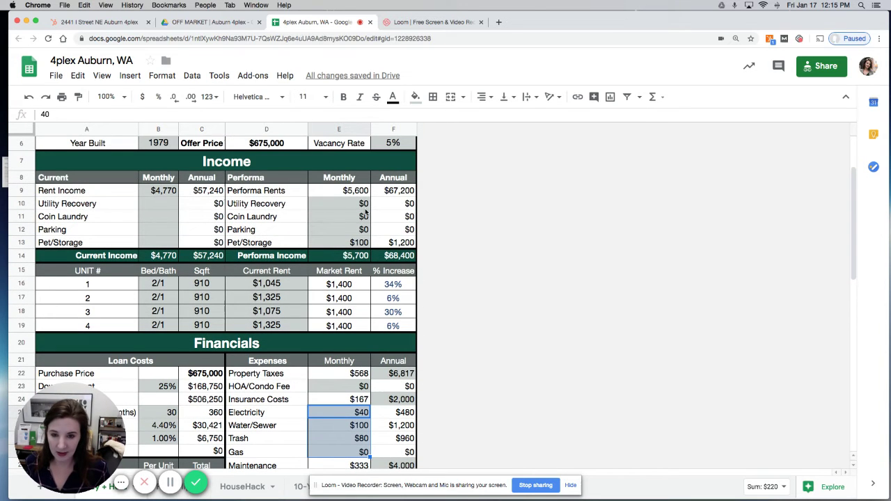
click(352, 243)
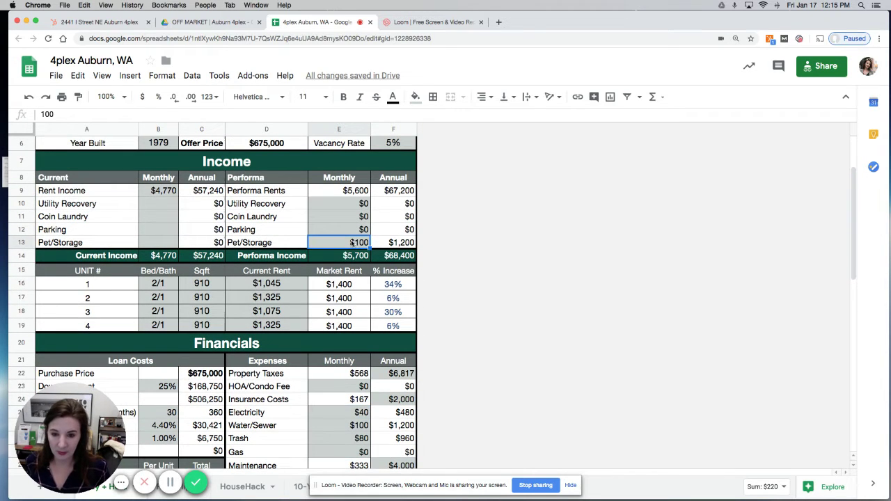
click(347, 284)
shift+click(348, 332)
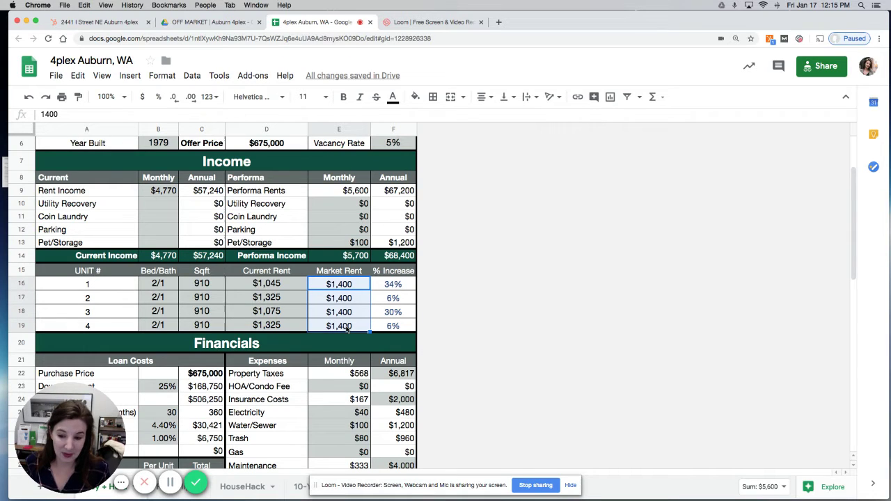
click(341, 204)
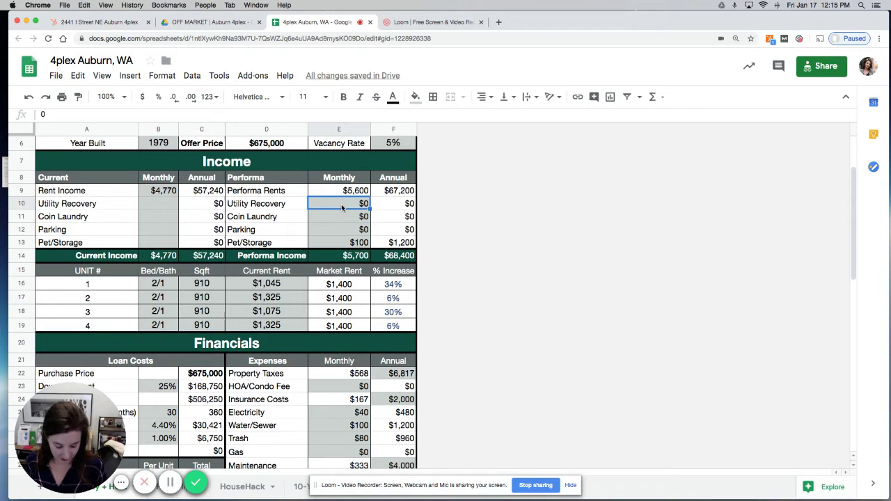
text(200)
key(Return)
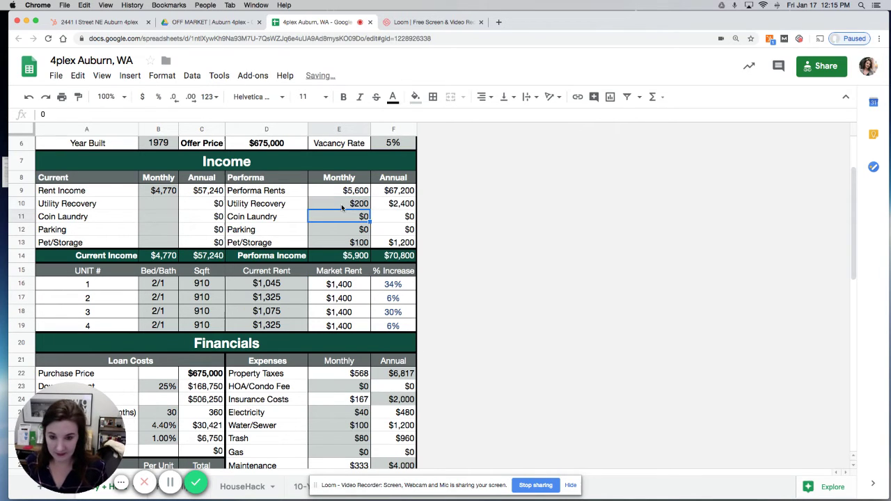
click(341, 204)
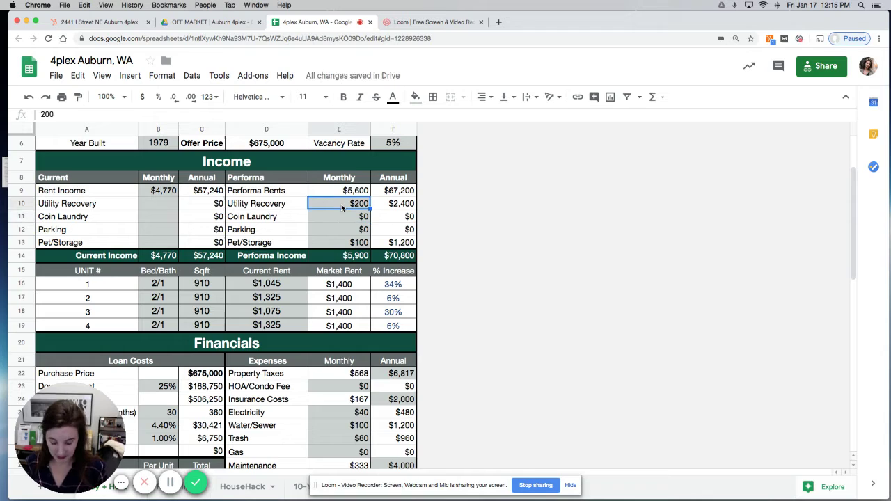
key(Delete)
text(0)
key(Return)
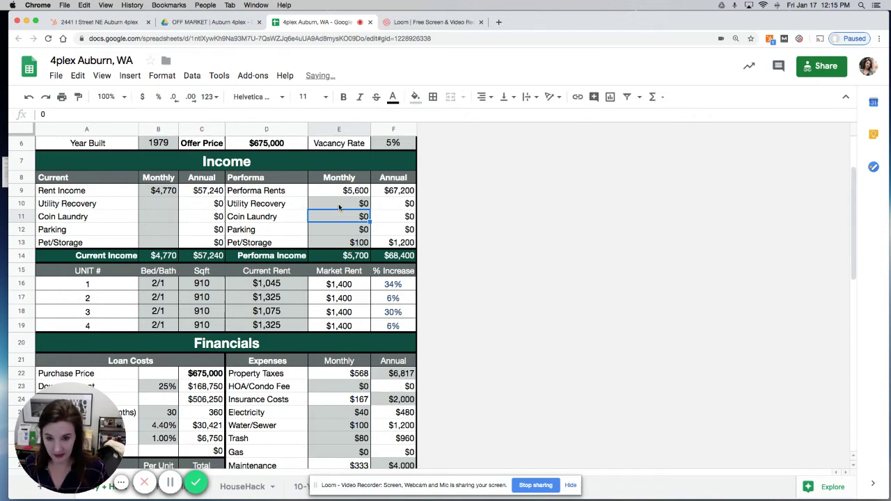
click(337, 247)
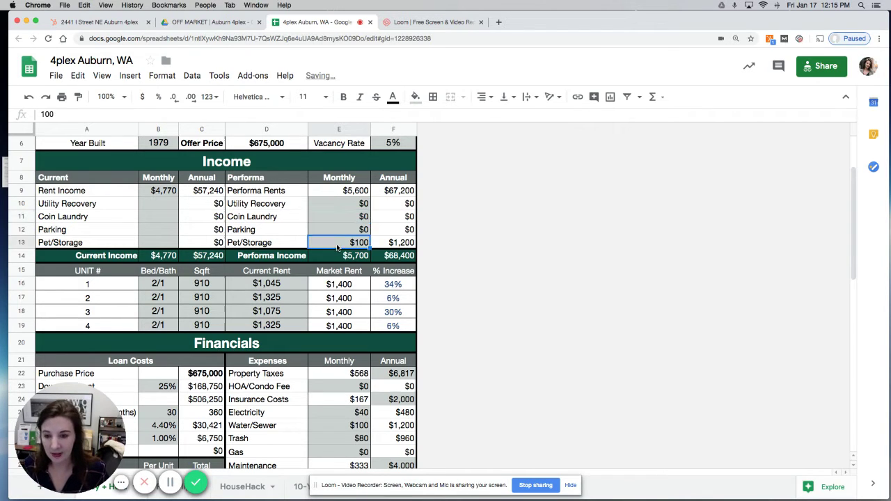
scroll(304, 312, down, 2)
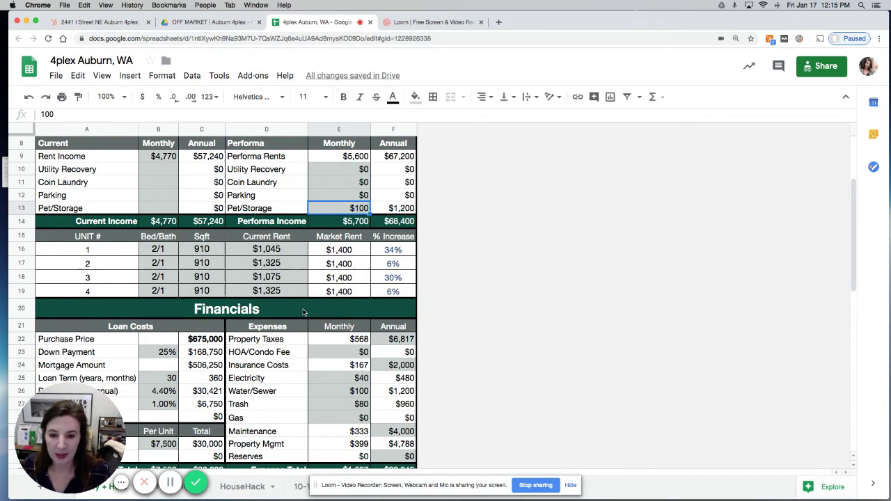
scroll(303, 313, down, 4)
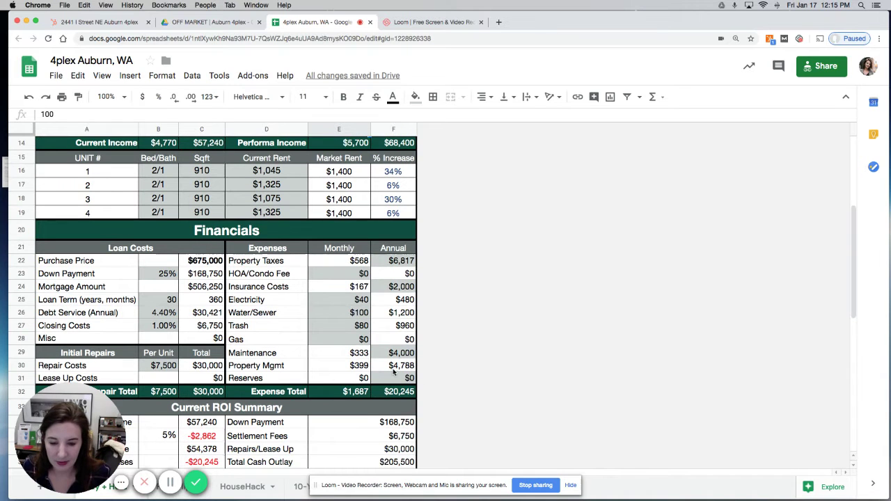
scroll(320, 355, down, 2)
click(339, 327)
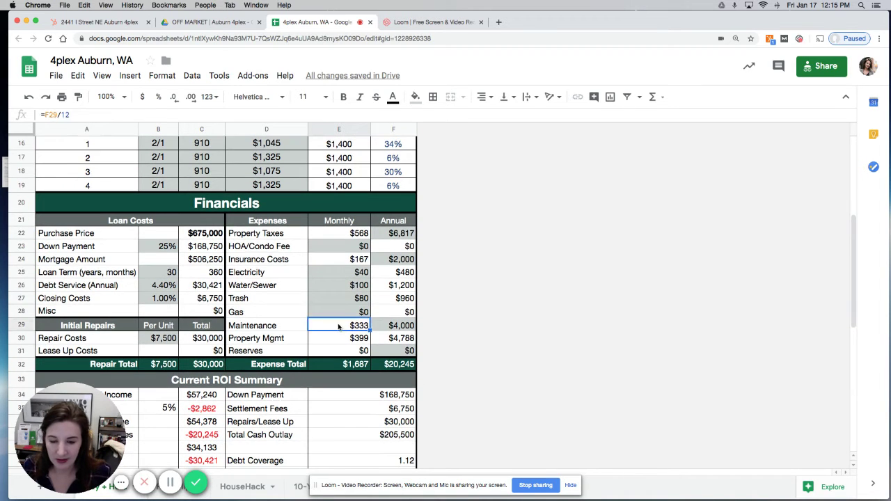
click(154, 340)
scroll(379, 313, down, 5)
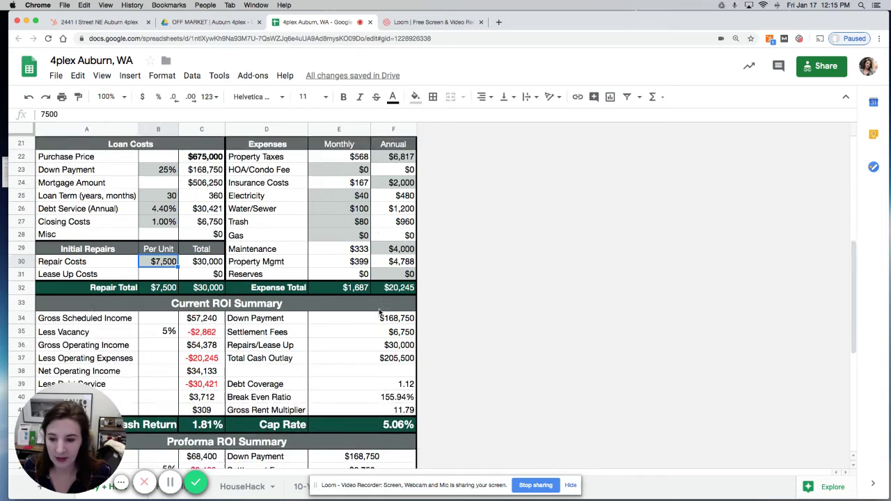
scroll(379, 312, down, 7)
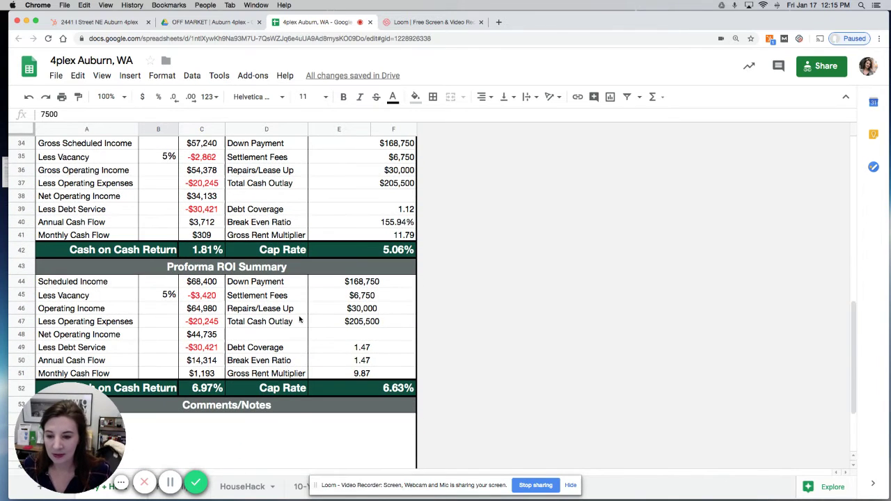
click(203, 375)
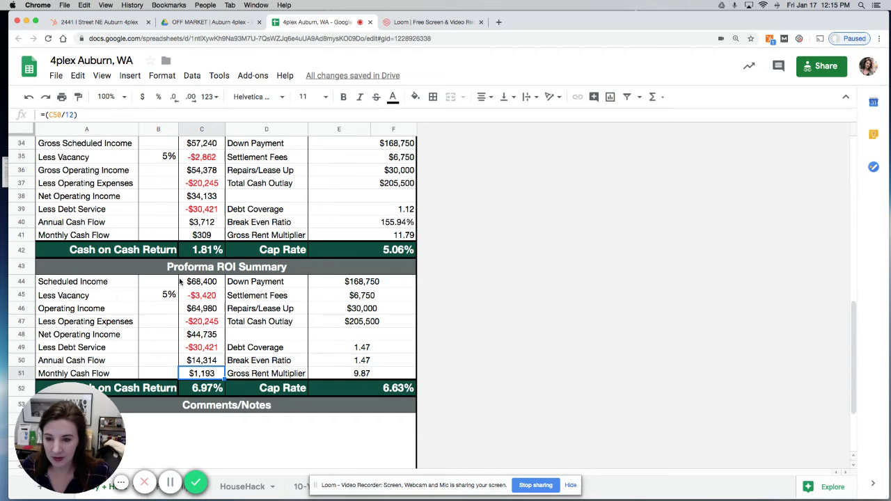
scroll(179, 282, up, 4)
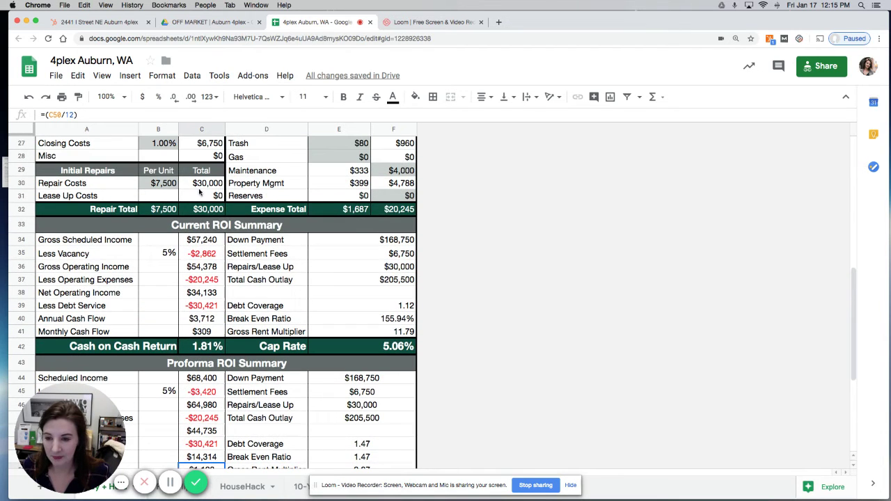
Open the Auburn 4plex Photos folder, view GetMedia (1).jpg full size, then advance to the living room photo.
click(213, 25)
key(Escape)
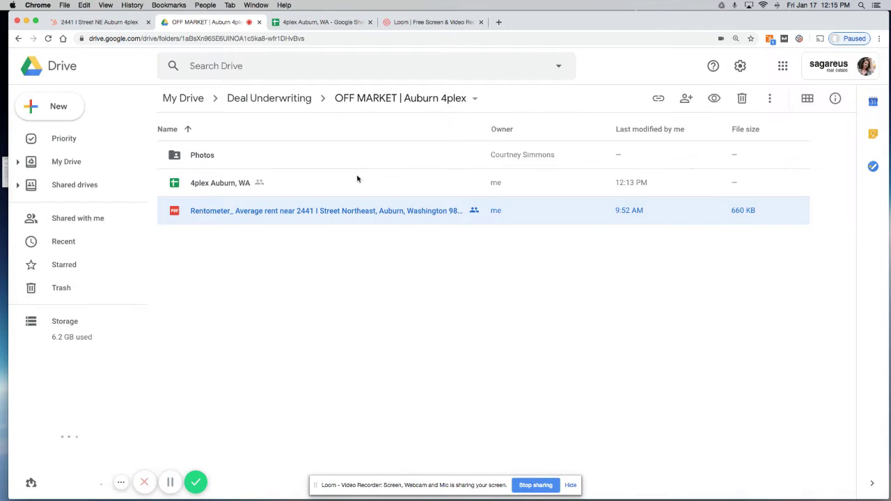
double_click(287, 155)
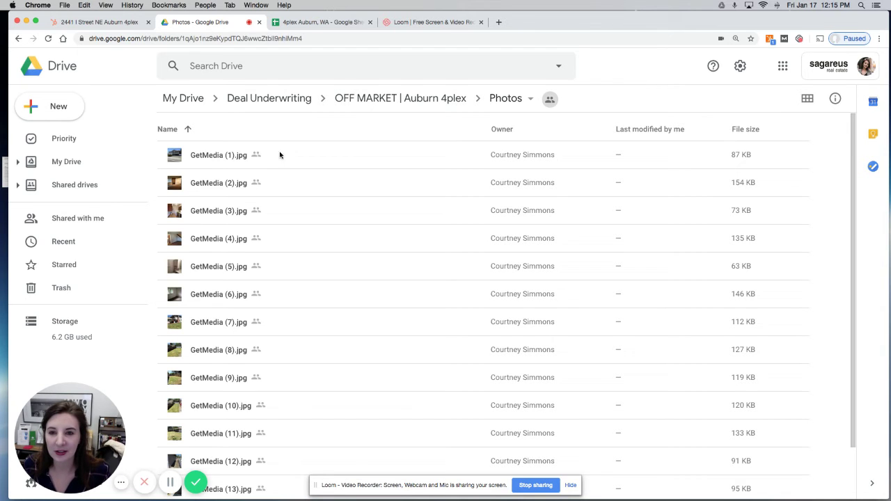
double_click(212, 156)
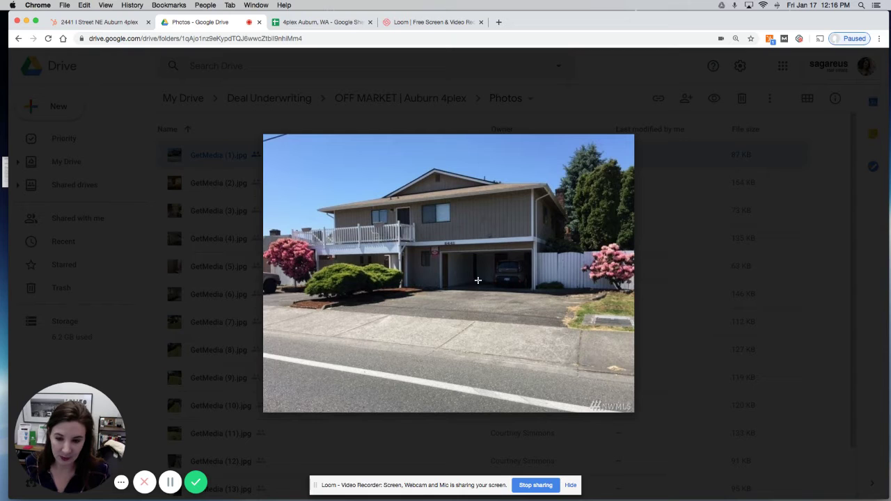
click(866, 274)
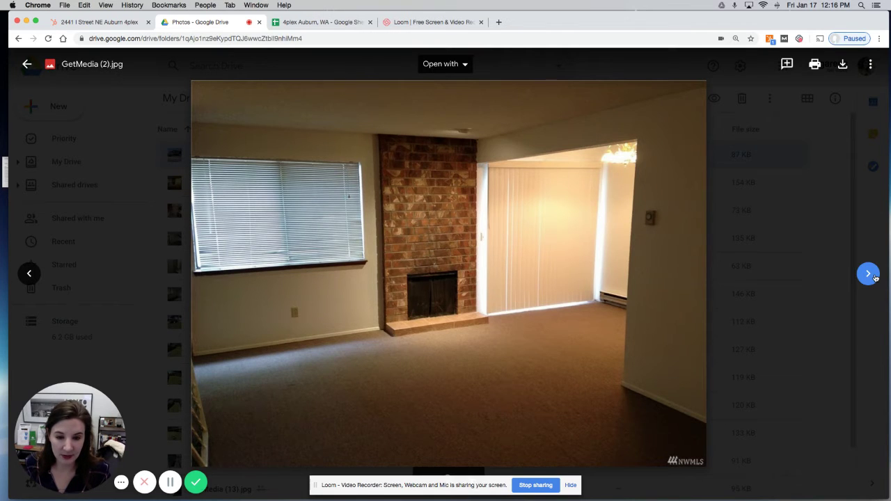
Step through the kitchen, stairs room, bathroom and bedroom photos, revisiting the kitchen and bathroom.
click(874, 276)
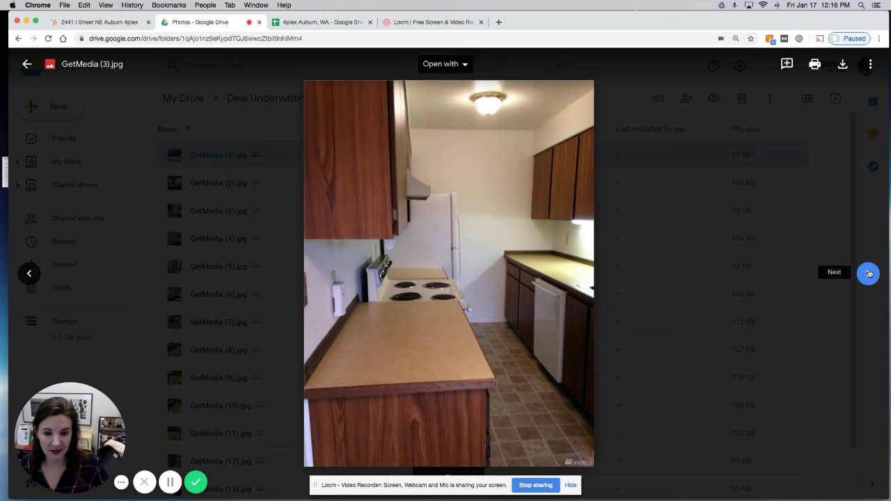
click(869, 274)
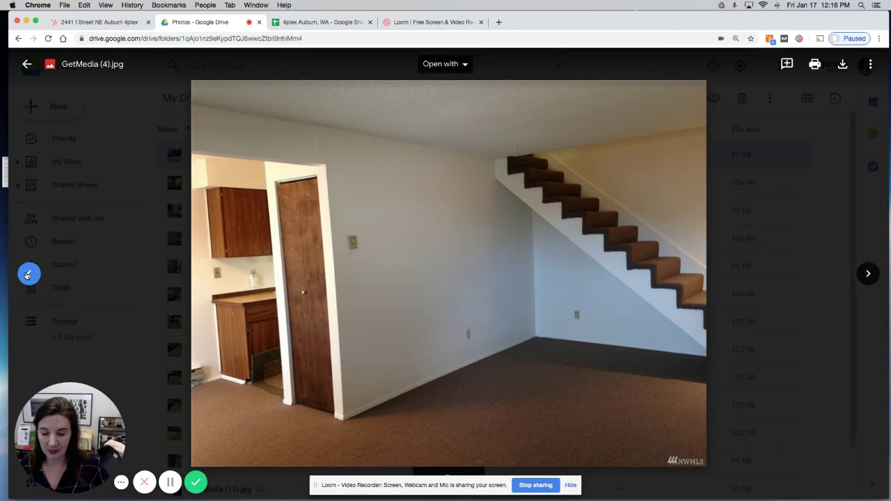
click(27, 275)
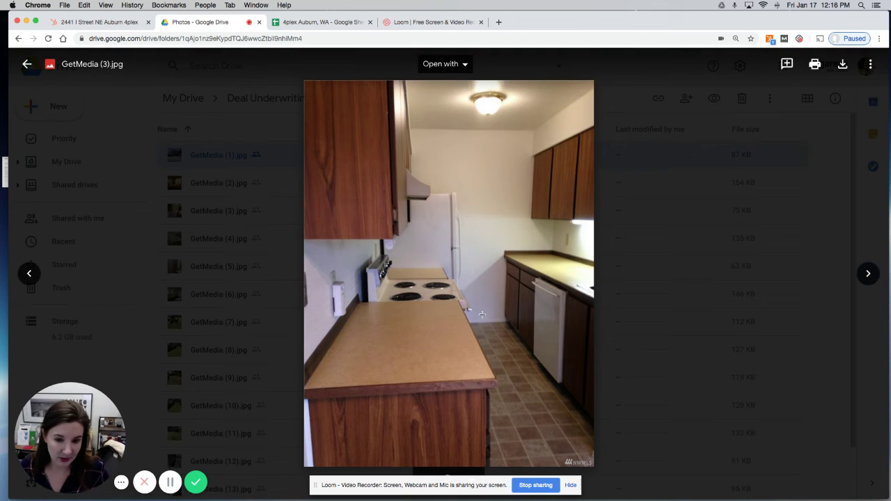
click(863, 282)
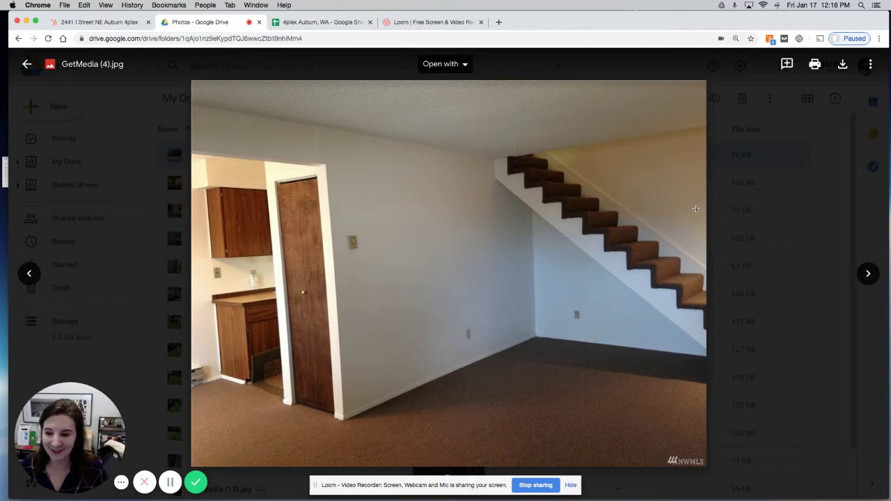
click(867, 273)
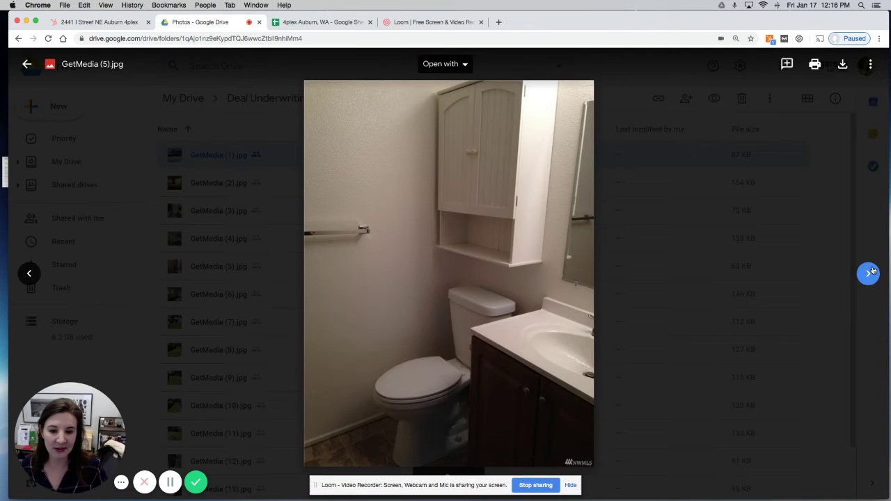
click(867, 275)
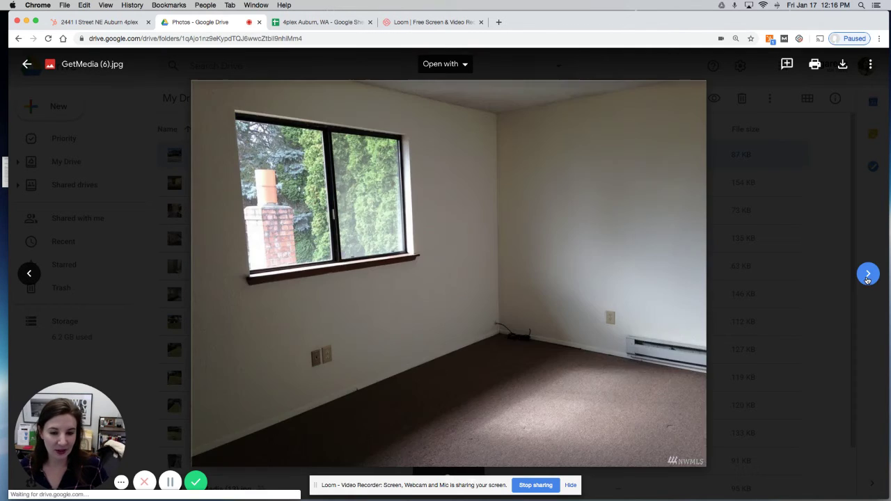
click(28, 273)
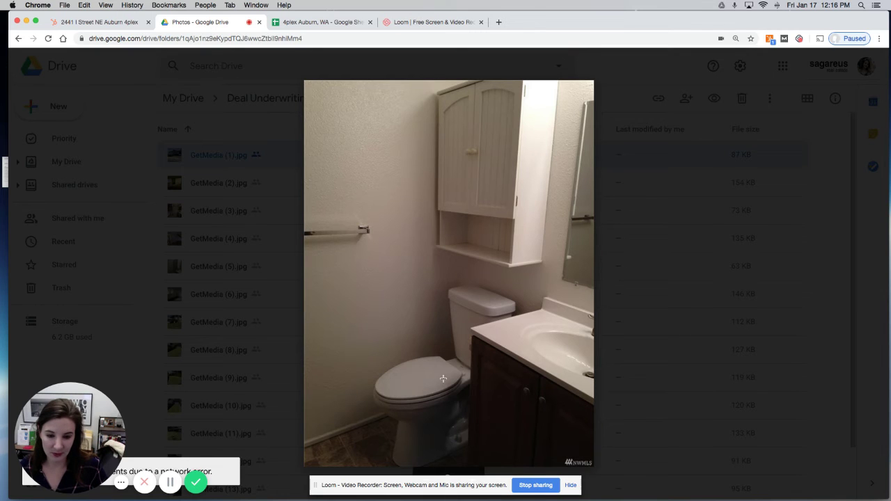
click(872, 280)
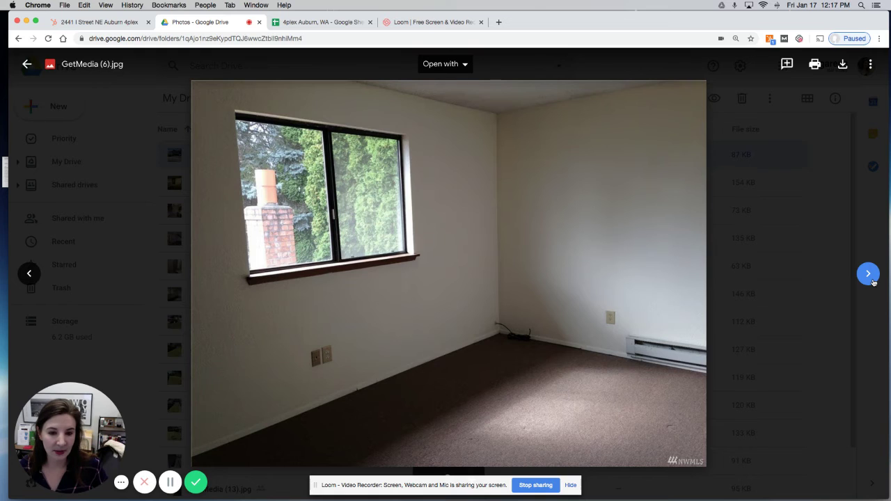
Advance through the exterior, backyard and side patio photos to the final street view, GetMedia.jpg.
click(871, 277)
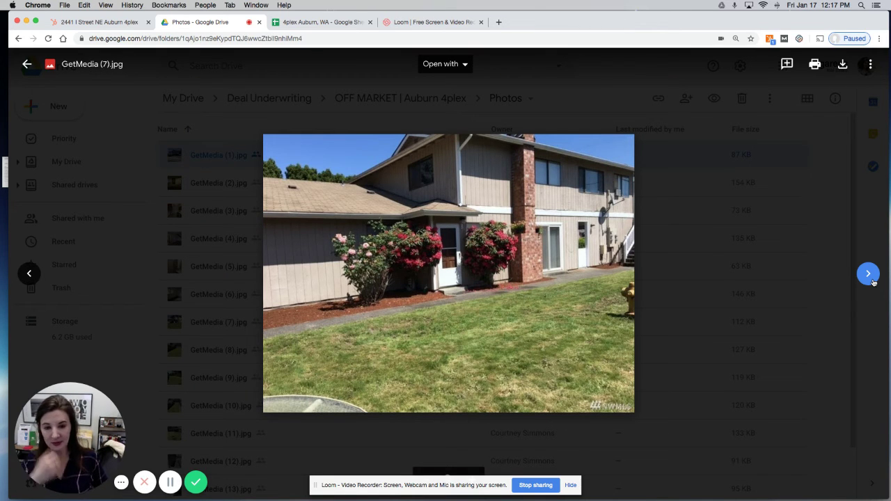
click(870, 277)
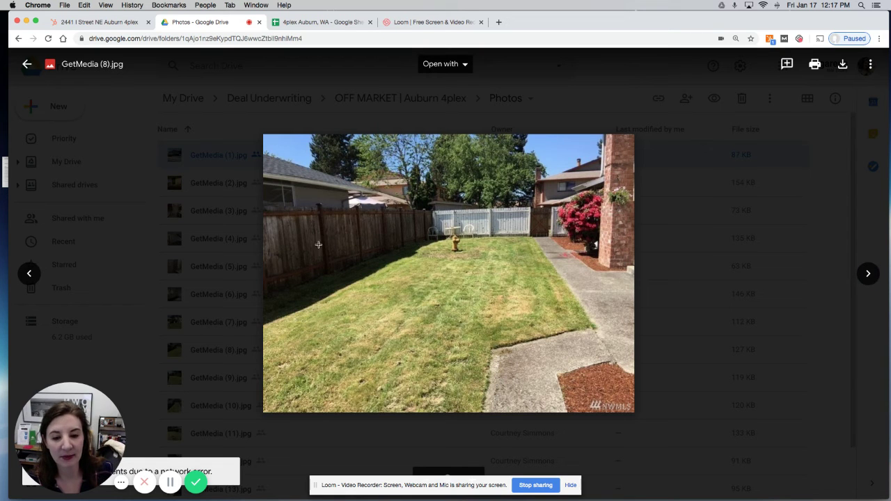
click(868, 274)
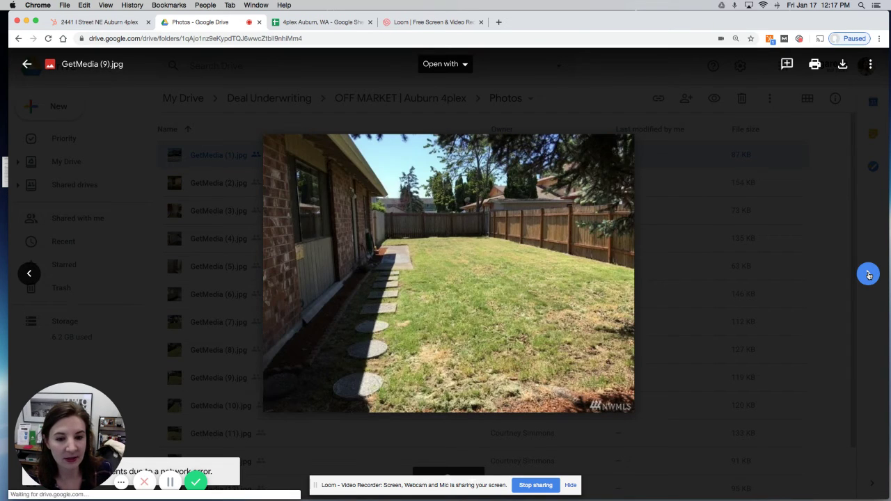
click(868, 274)
click(868, 274)
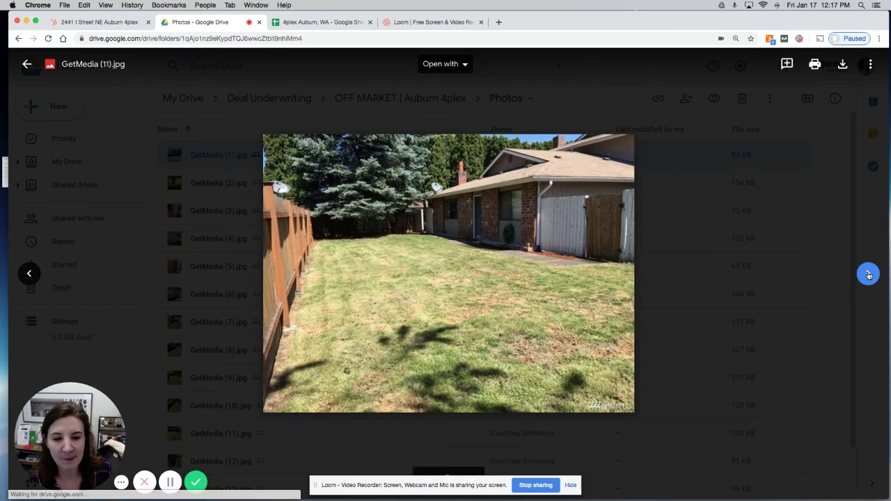
click(868, 274)
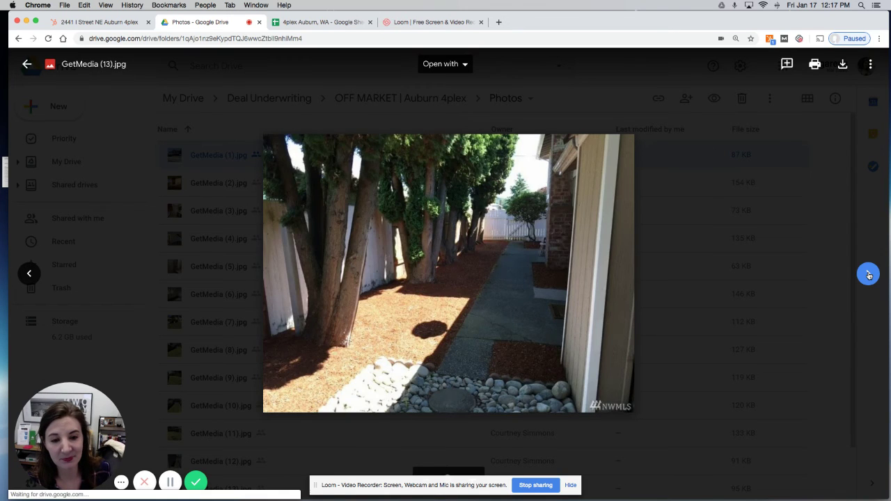
click(868, 274)
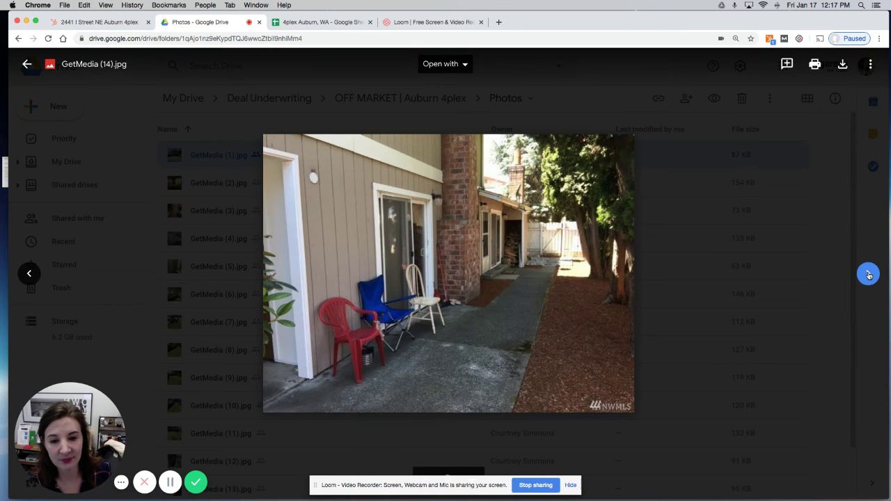
click(868, 275)
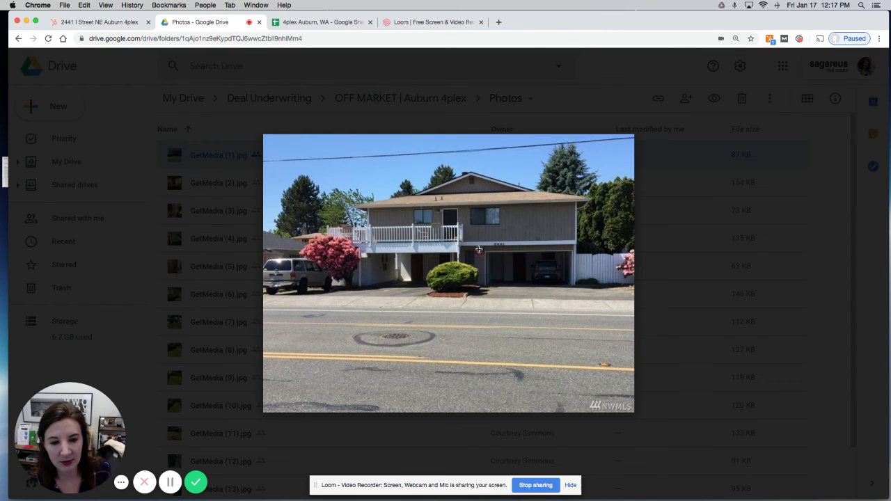
Mark the garage area for a comment, cancel it, and close the preview to the GetMedia file list.
drag(450, 241, 494, 299)
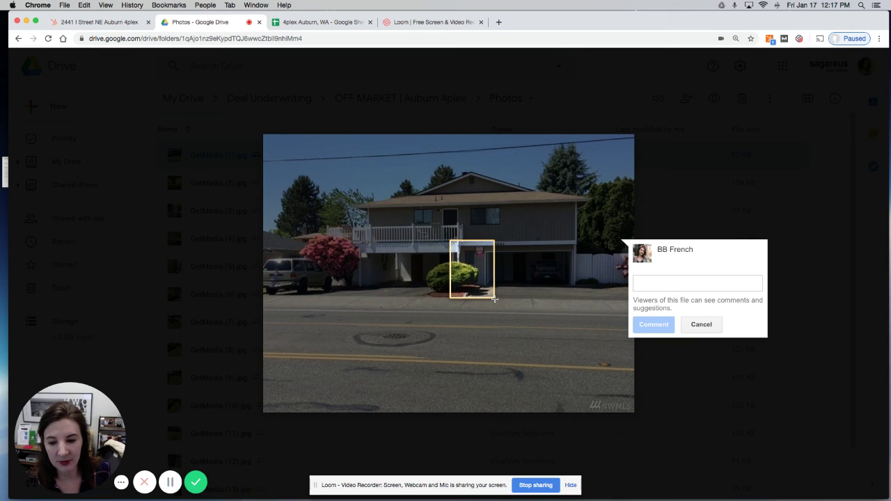
click(709, 327)
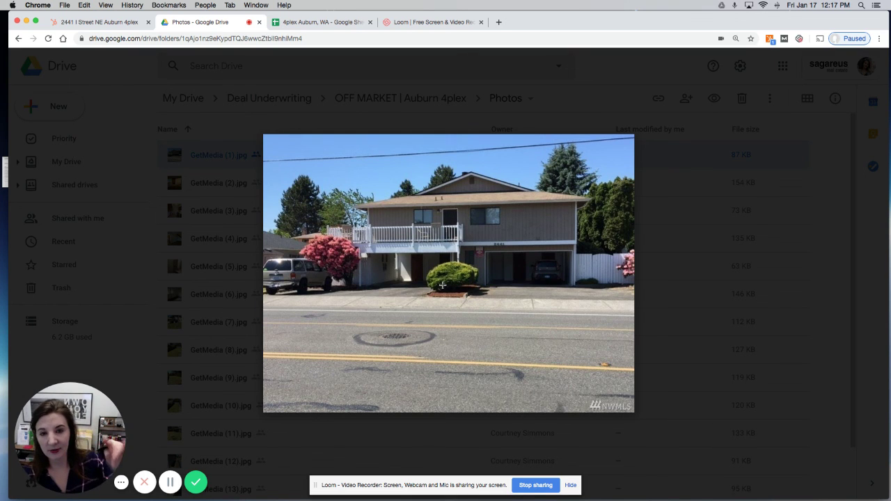
click(708, 252)
scroll(320, 306, down, 2)
scroll(320, 278, up, 2)
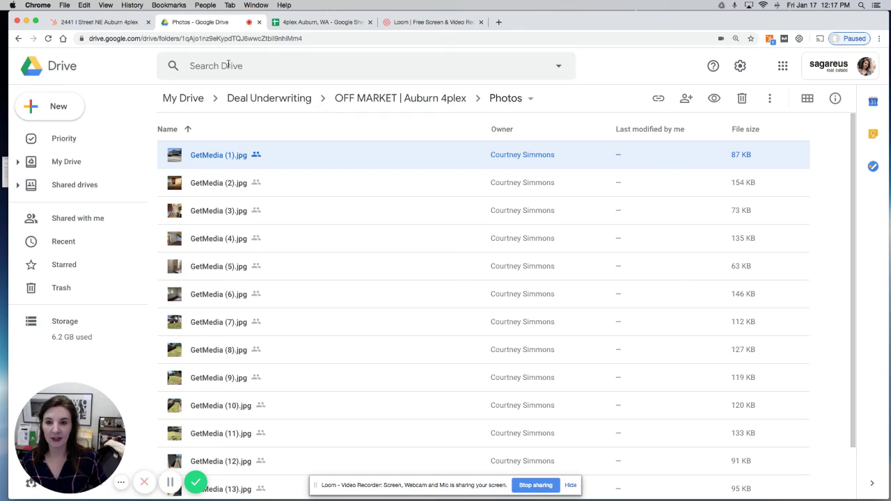